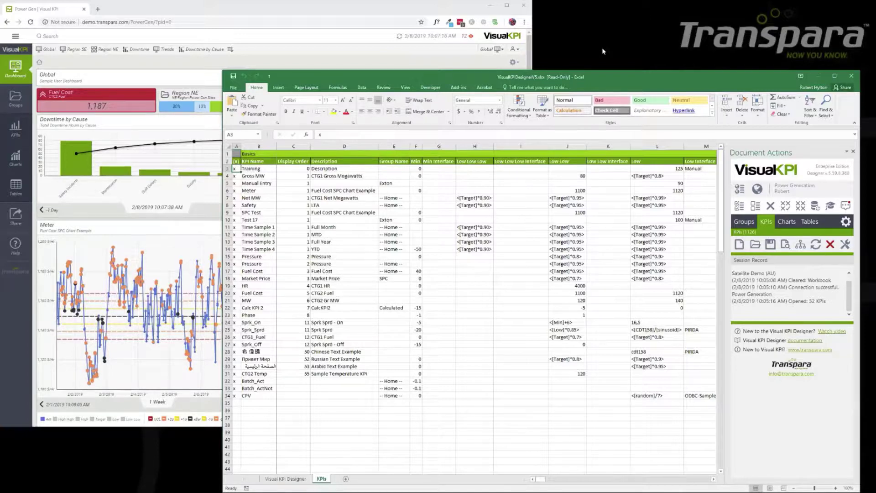
Scroll the KPI sheet right past the trend columns to show Is SPC (CJ) and the WE rule columns.
{"action": "left_click_drag", "start_coordinate": [541, 479], "coordinate": [620, 481]}
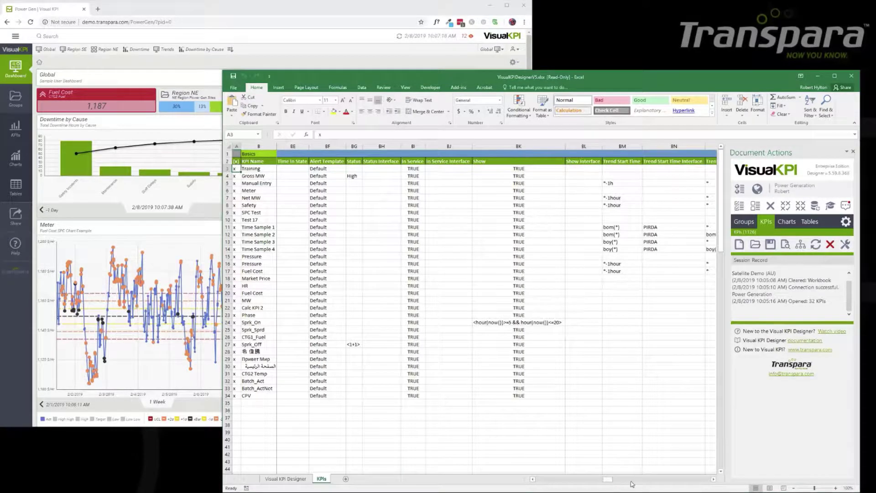
{"action": "left_click", "coordinate": [663, 481]}
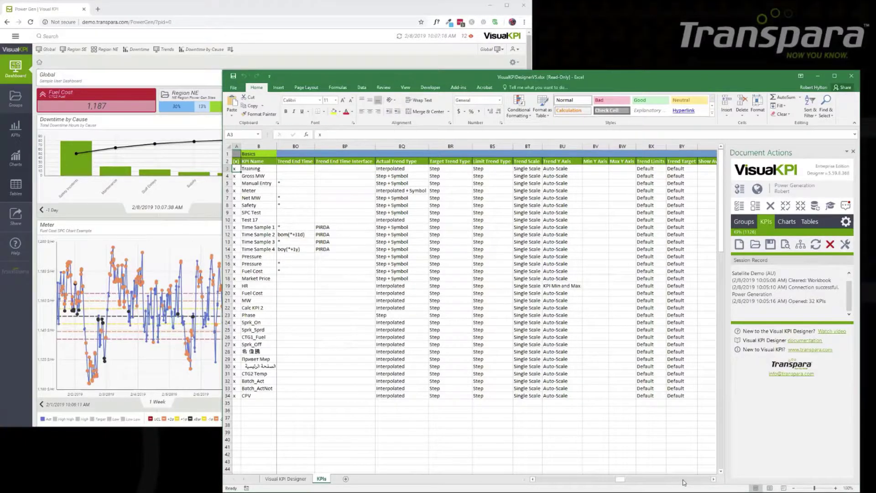
{"action": "left_click", "coordinate": [683, 482]}
{"action": "left_click", "coordinate": [683, 482]}
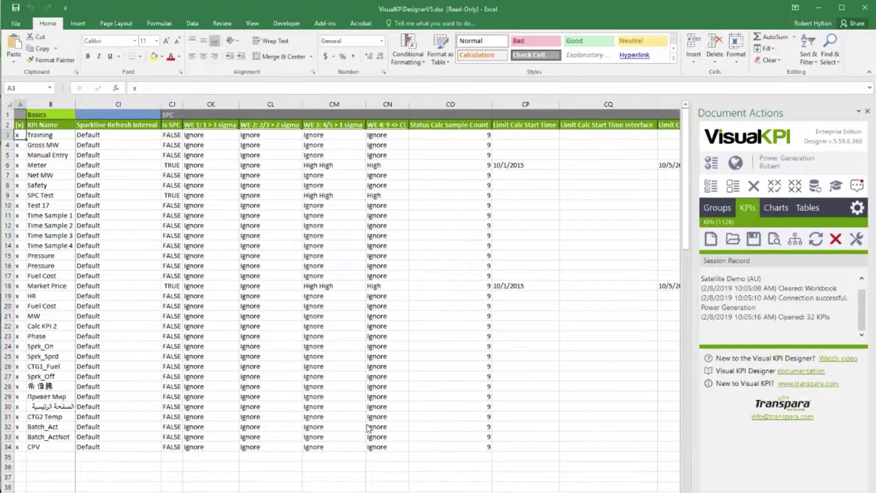
{"action": "scroll", "coordinate": [378, 297], "scroll_direction": "right", "scroll_amount": 2}
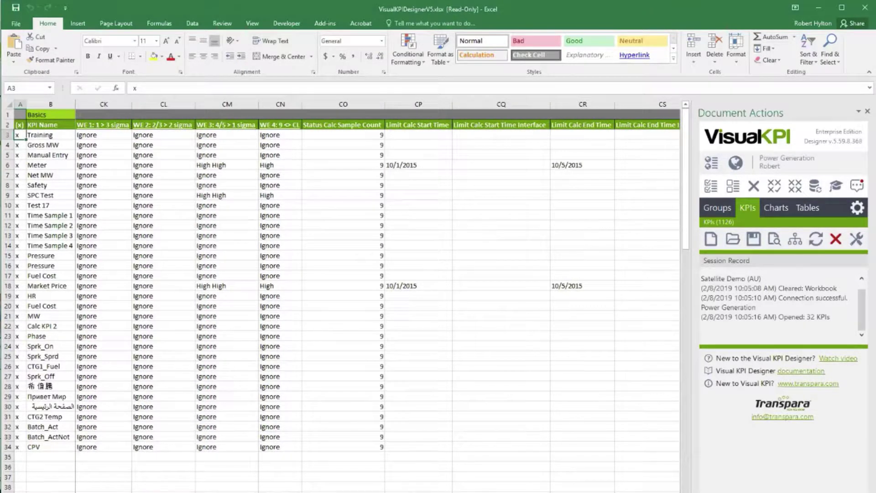
{"action": "scroll", "coordinate": [108, 204], "scroll_direction": "left", "scroll_amount": 1}
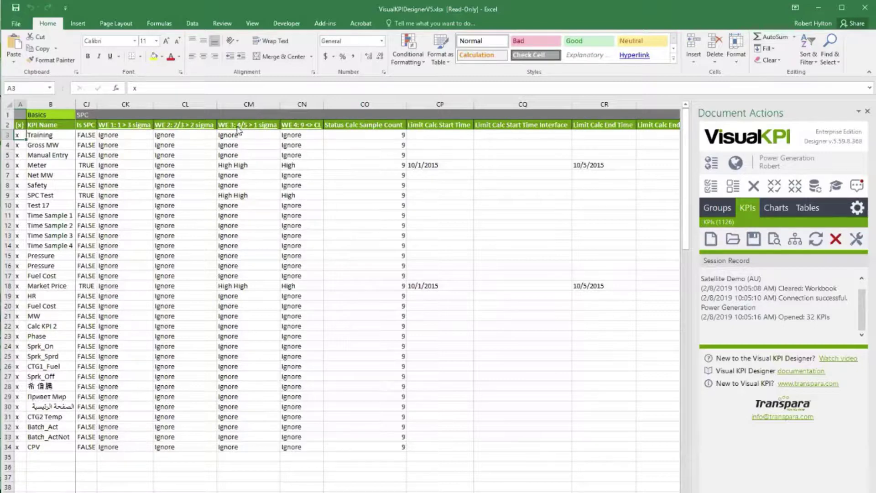
Follow the link in the WE 1 note (CK2) to Wikipedia's Western Electric rules article and read its zone rules.
{"action": "left_click", "coordinate": [125, 124]}
{"action": "left_click", "coordinate": [125, 124]}
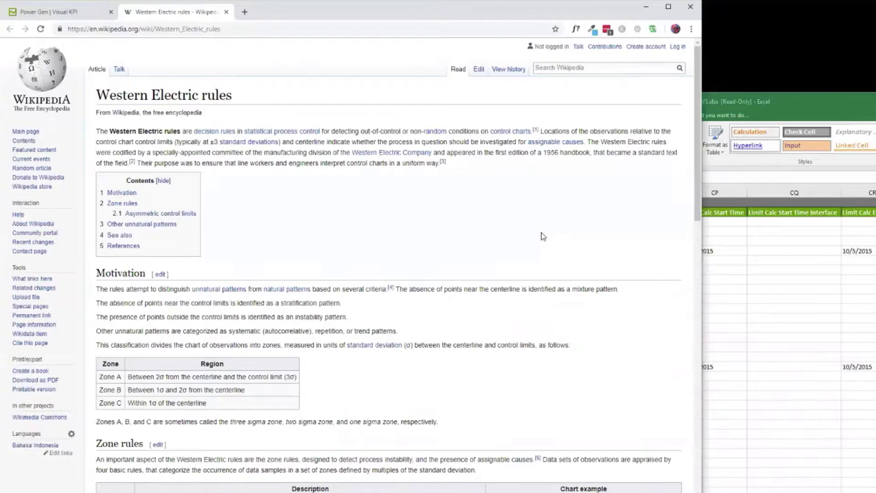
{"action": "scroll", "coordinate": [570, 233], "scroll_direction": "down", "scroll_amount": 5}
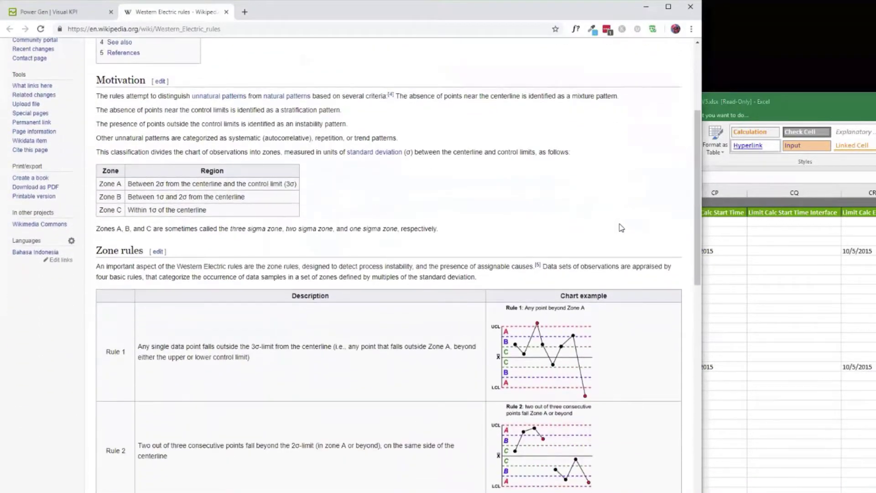
{"action": "scroll", "coordinate": [623, 227], "scroll_direction": "down", "scroll_amount": 3}
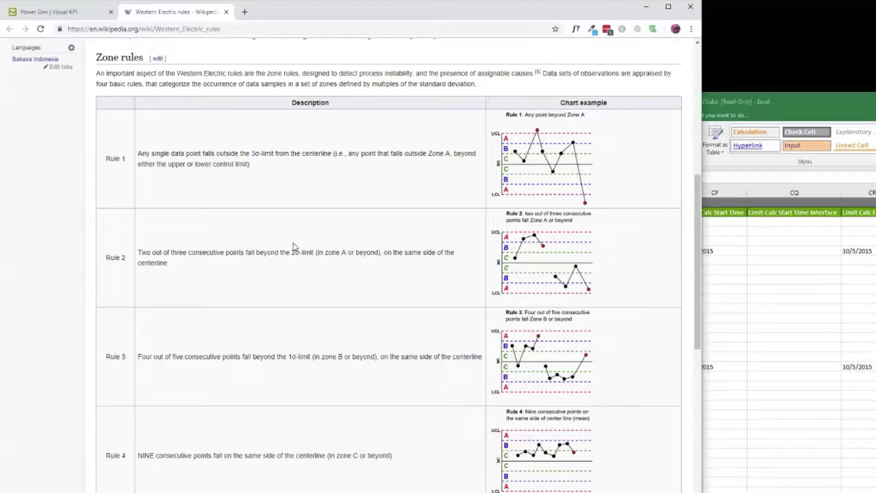
{"action": "scroll", "coordinate": [293, 246], "scroll_direction": "down", "scroll_amount": 1}
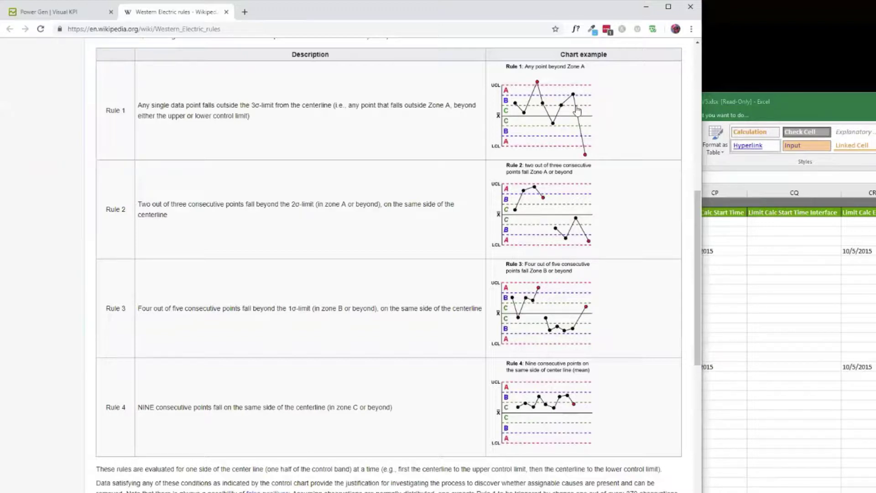
{"action": "scroll", "coordinate": [683, 336], "scroll_direction": "down", "scroll_amount": 1}
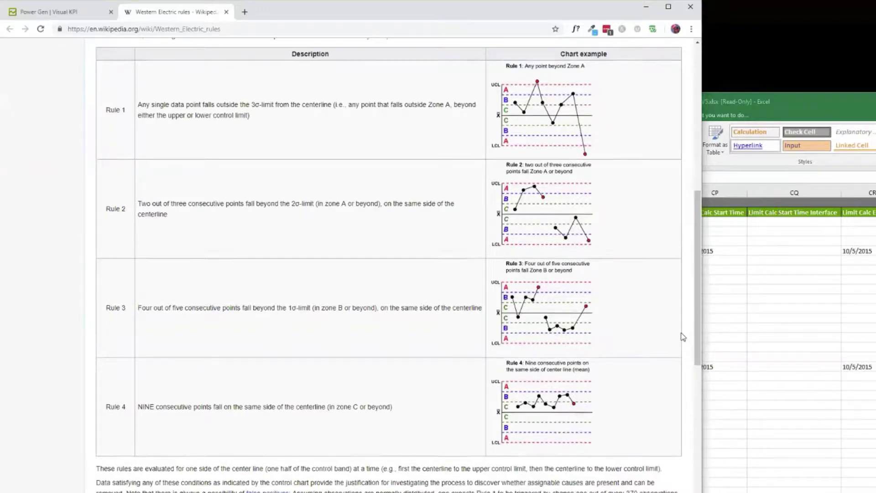
{"action": "scroll", "coordinate": [683, 337], "scroll_direction": "down", "scroll_amount": 3}
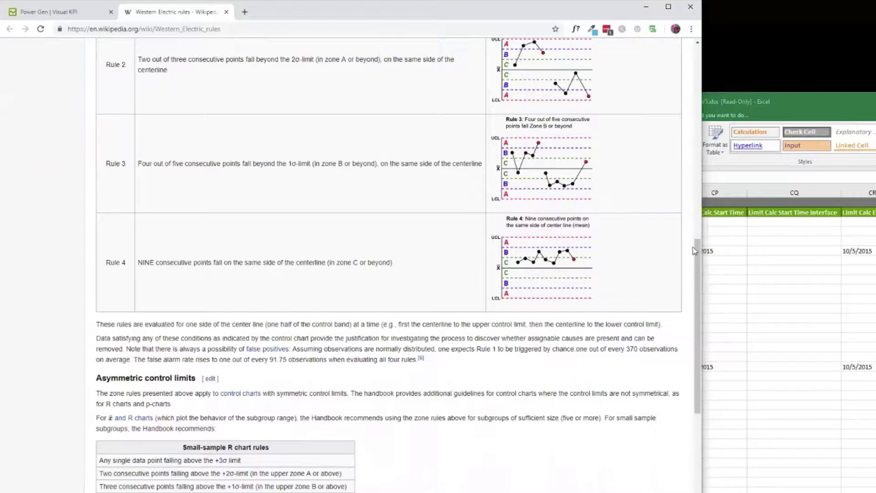
{"action": "scroll", "coordinate": [697, 240], "scroll_direction": "up", "scroll_amount": 2}
Scroll the article to the Zone rules table, showing Rule 4's nine points on one side of the centerline.
{"action": "left_click_drag", "start_coordinate": [698, 240], "coordinate": [696, 186]}
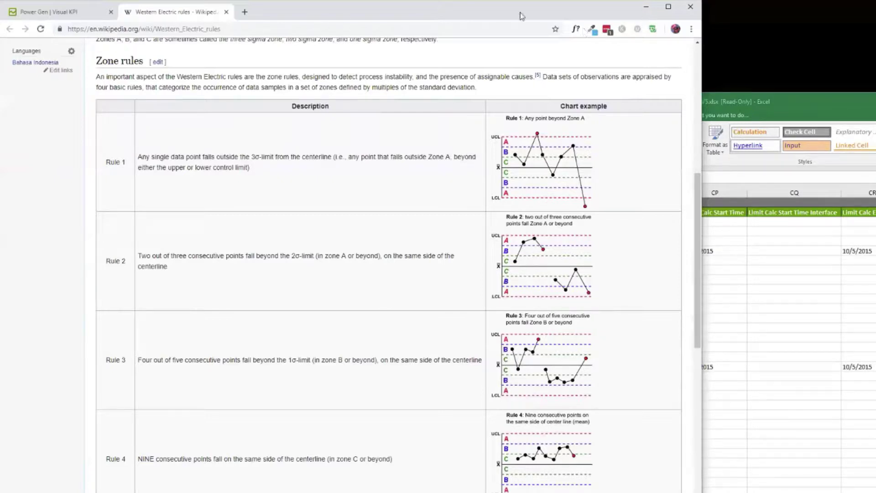
Return to the Excel workbook, dismiss the WE 1 header note and select Training's cell CK3.
{"action": "left_click", "coordinate": [647, 8]}
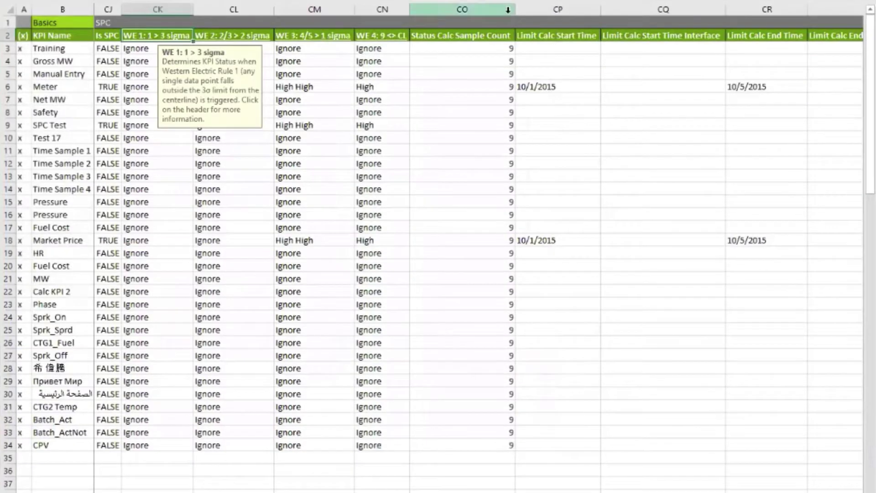
{"action": "left_click", "coordinate": [460, 84]}
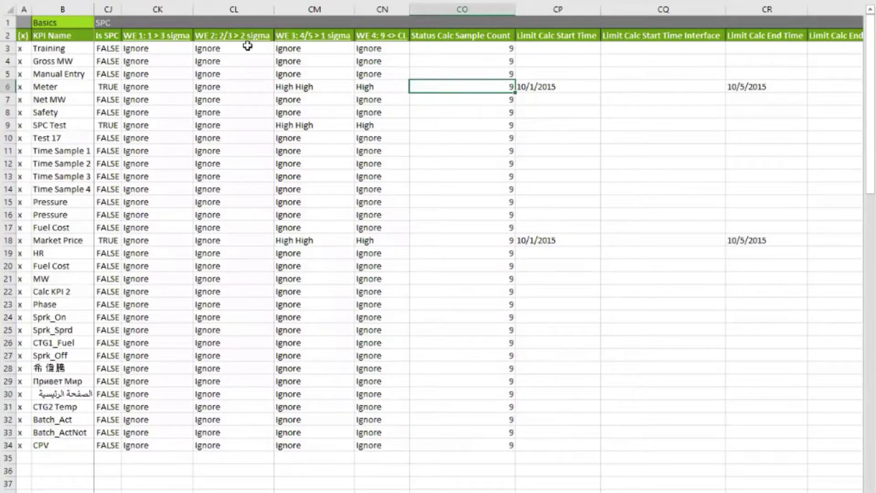
{"action": "left_click", "coordinate": [192, 49]}
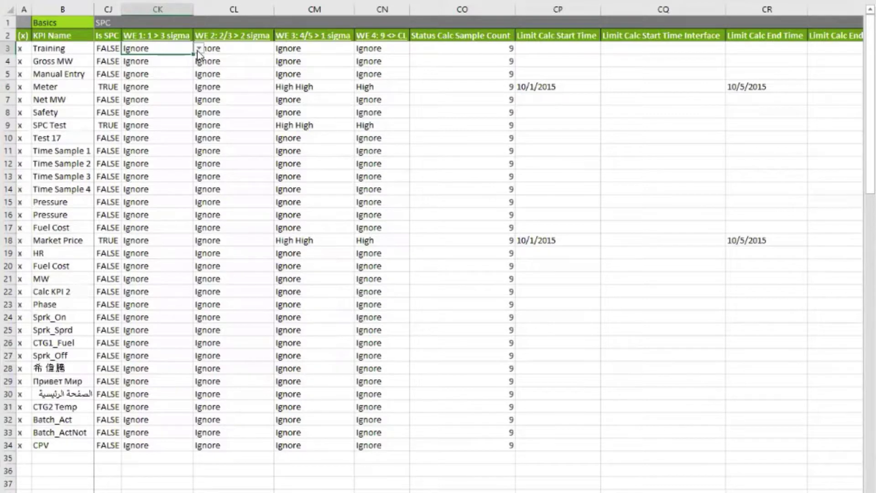
Browse the CK3 status dropdown options and leave Training's WE 1 rule at Ignore.
{"action": "left_click", "coordinate": [199, 49]}
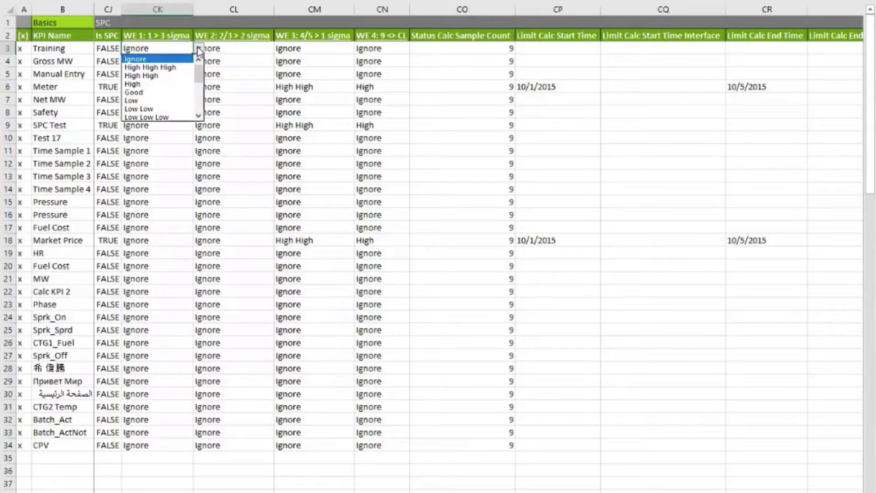
{"action": "left_click_drag", "start_coordinate": [199, 75], "coordinate": [204, 108]}
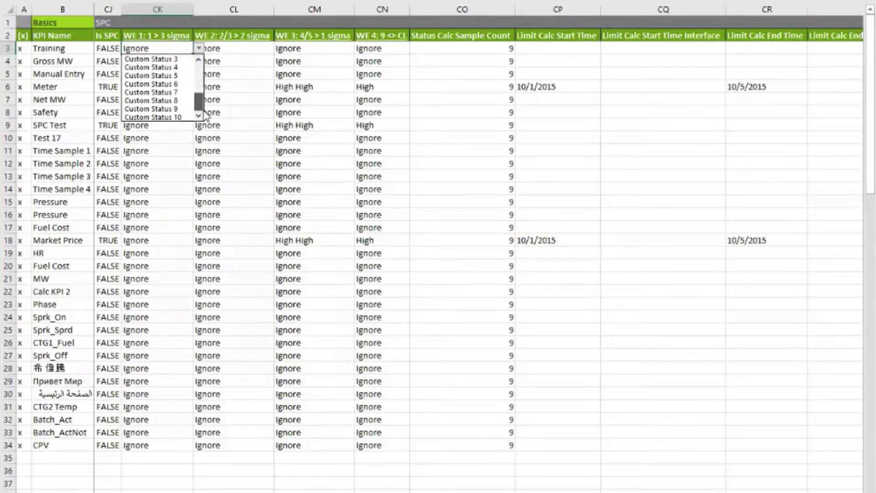
{"action": "left_click_drag", "start_coordinate": [201, 101], "coordinate": [197, 66]}
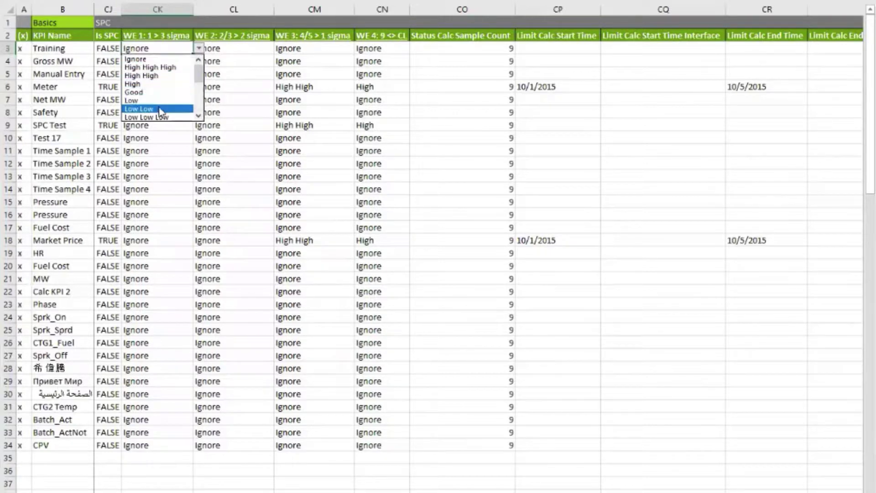
{"action": "key", "text": "Up"}
{"action": "key", "text": "Up"}
{"action": "left_click", "coordinate": [198, 105]}
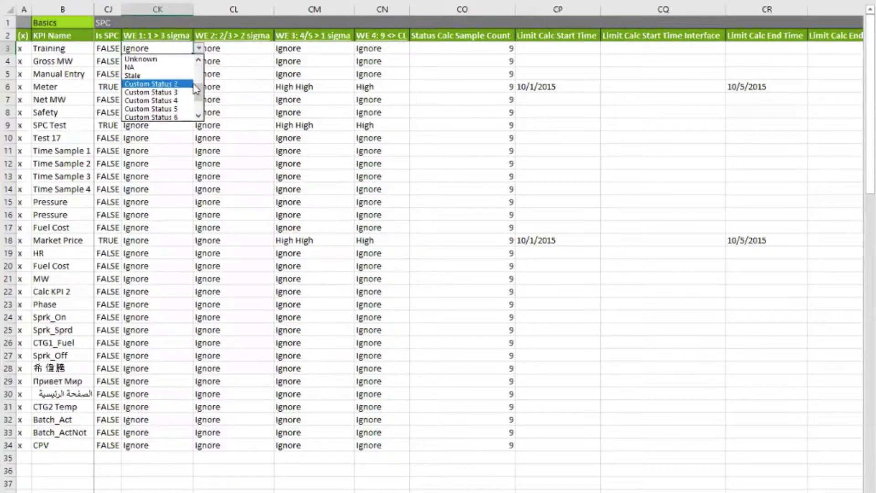
{"action": "left_click", "coordinate": [198, 112]}
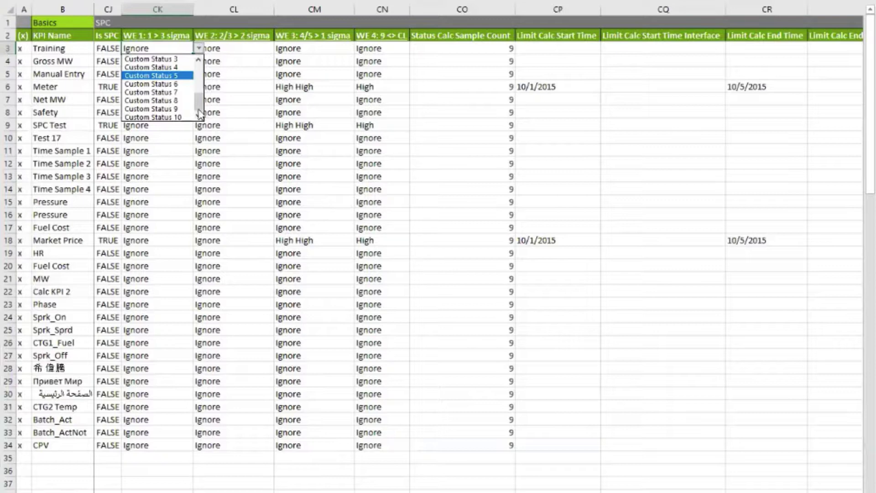
{"action": "left_click", "coordinate": [199, 75]}
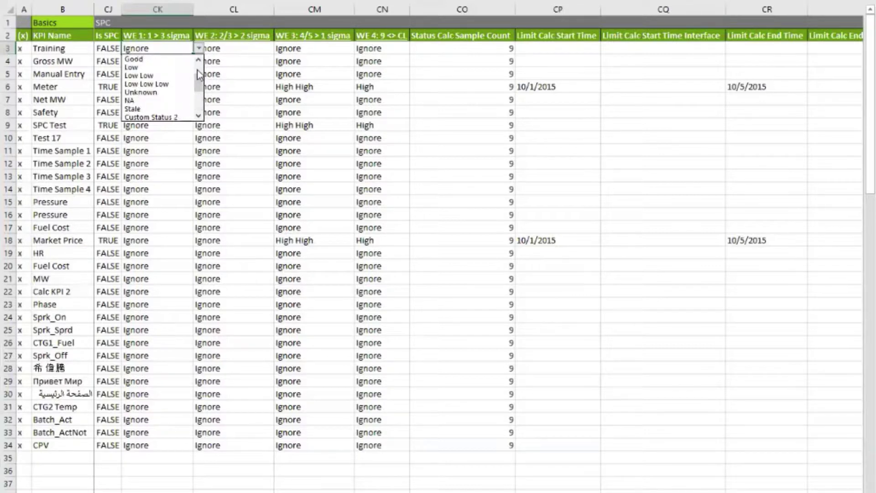
{"action": "left_click", "coordinate": [199, 73]}
{"action": "key", "text": "Escape"}
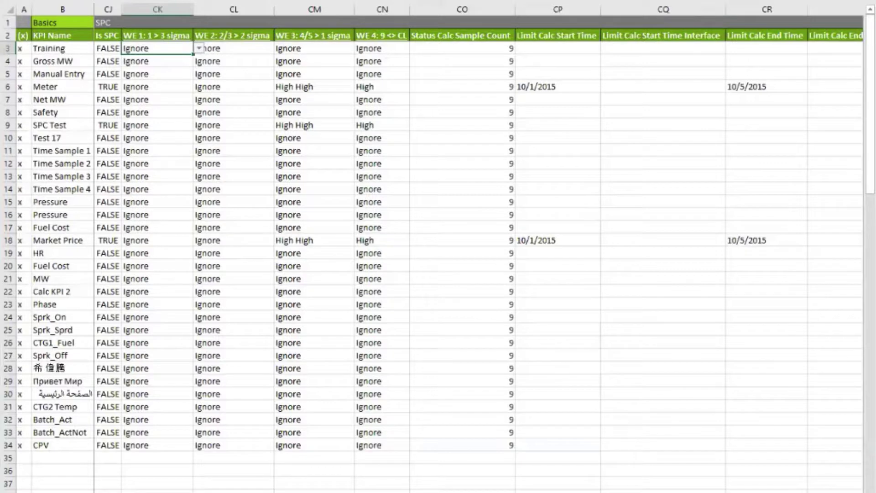
{"action": "scroll", "coordinate": [479, 248], "scroll_direction": "right", "scroll_amount": 2}
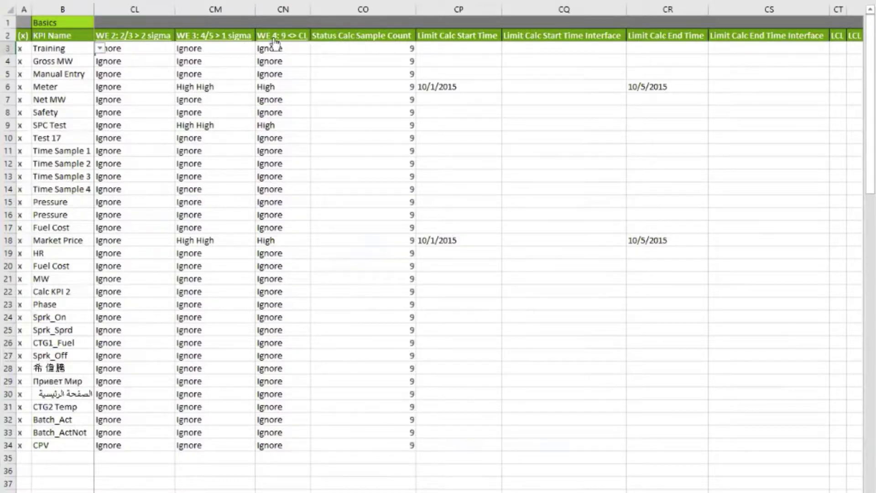
{"action": "left_click", "coordinate": [350, 47]}
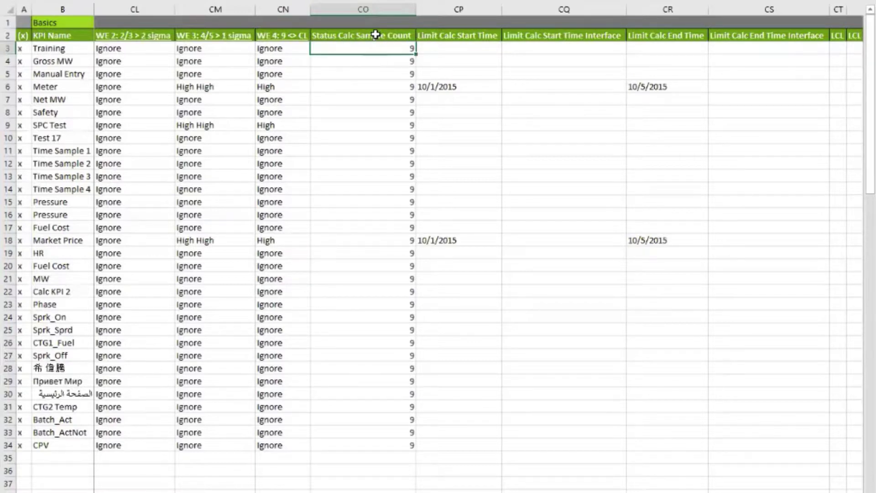
{"action": "left_click", "coordinate": [376, 36]}
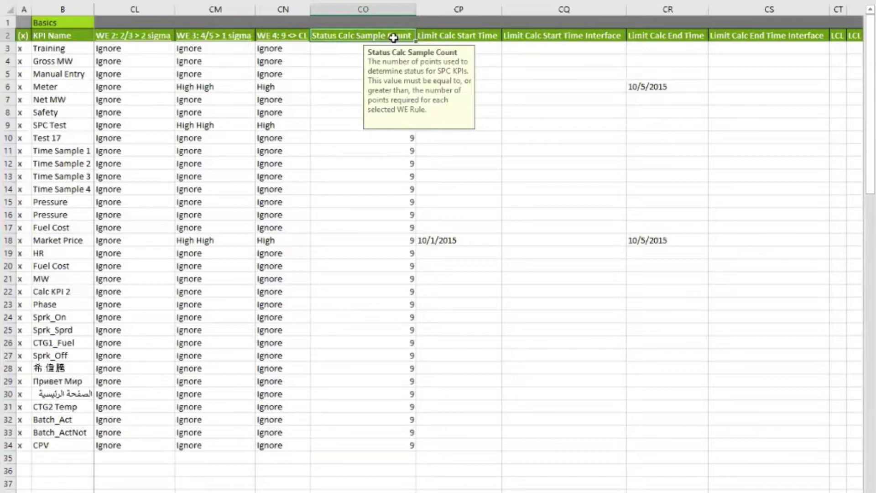
{"action": "left_click", "coordinate": [326, 51]}
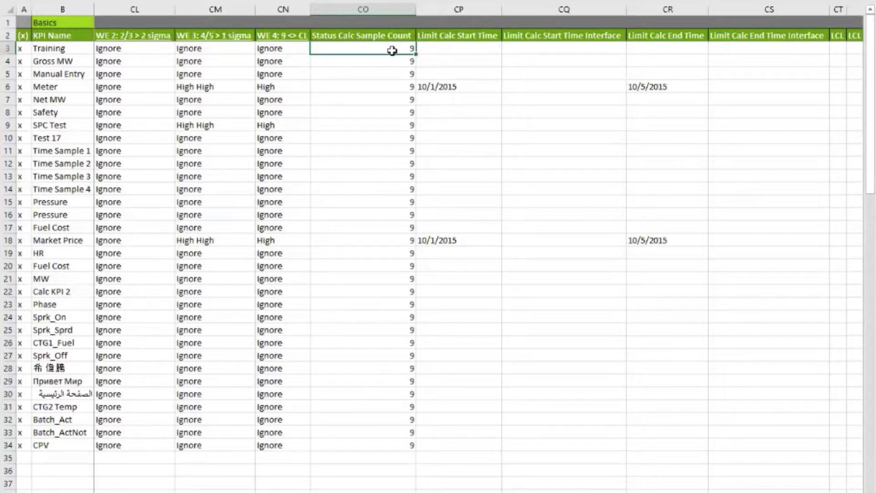
{"action": "left_click", "coordinate": [466, 46]}
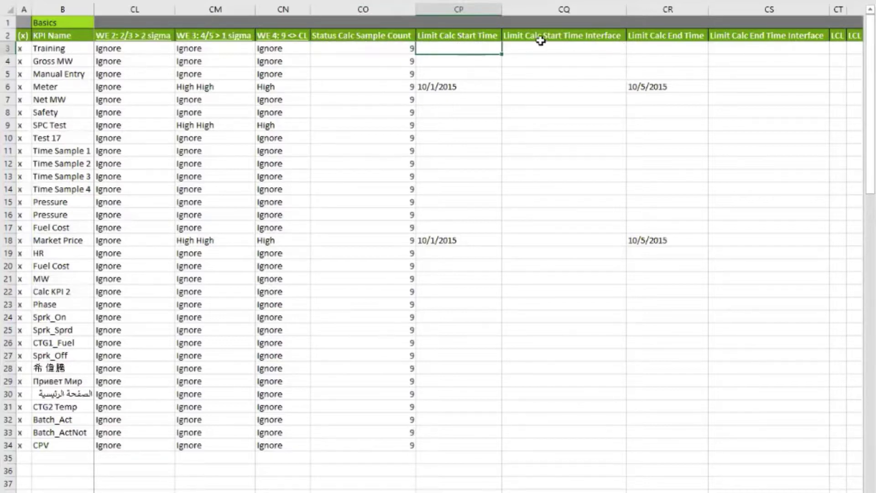
{"action": "left_click", "coordinate": [472, 36]}
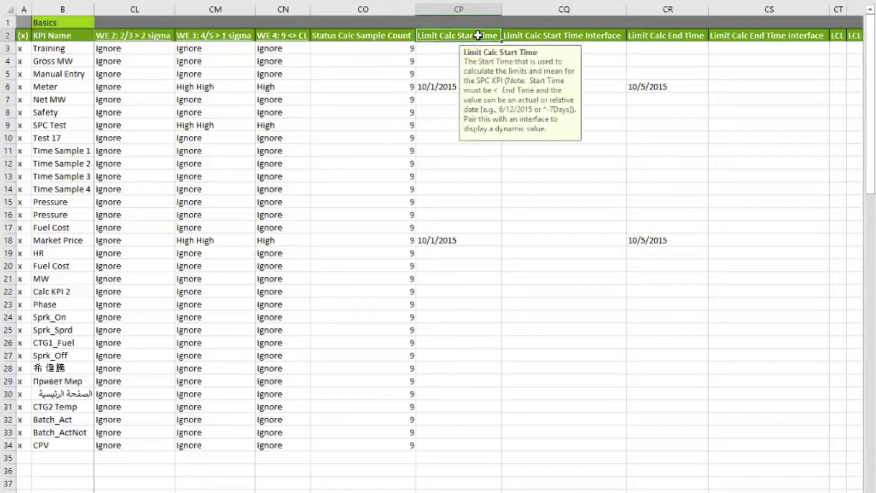
{"action": "left_click", "coordinate": [667, 35]}
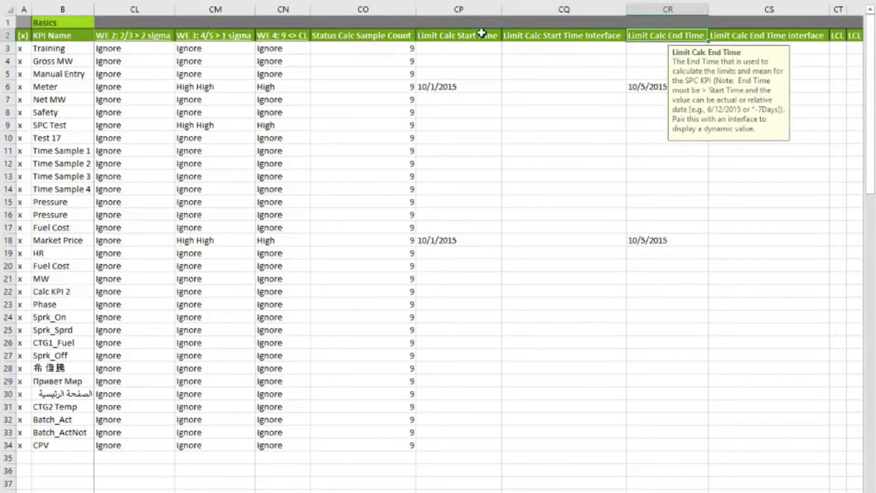
{"action": "left_click", "coordinate": [465, 36]}
{"action": "left_click", "coordinate": [668, 36]}
{"action": "left_click", "coordinate": [452, 86]}
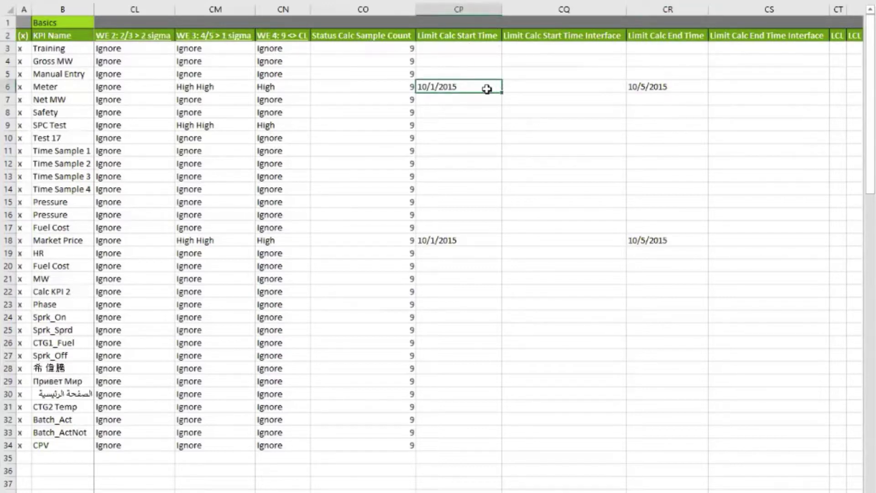
{"action": "left_click", "coordinate": [460, 48]}
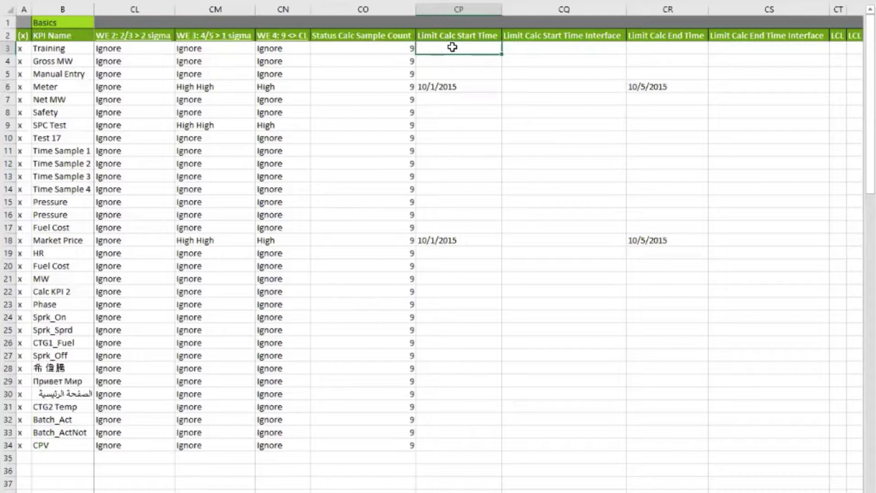
{"action": "left_click", "coordinate": [634, 47]}
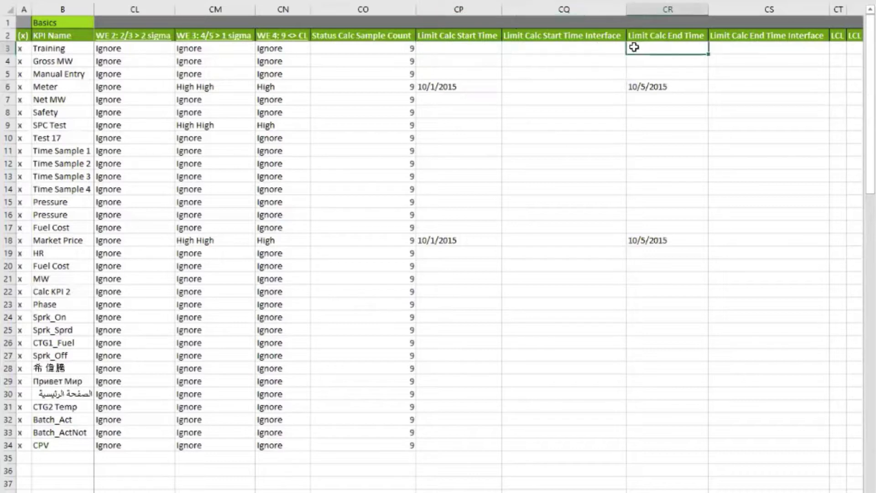
{"action": "left_click", "coordinate": [442, 46]}
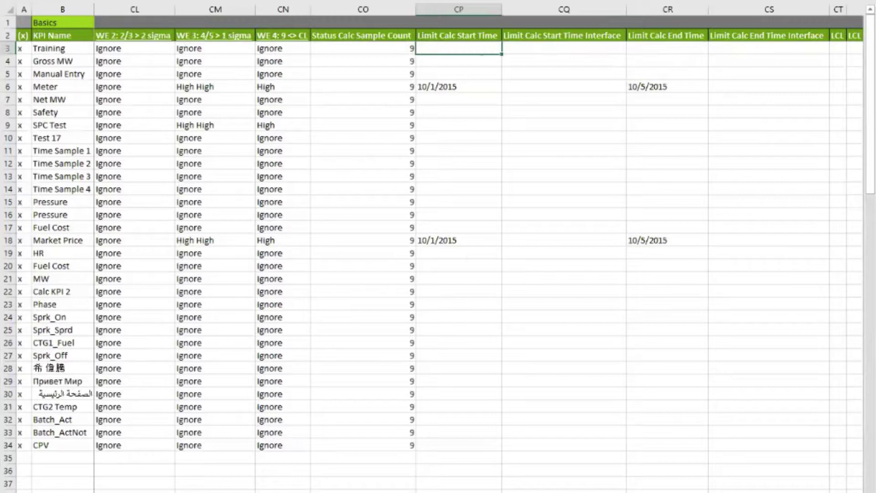
{"action": "scroll", "coordinate": [479, 248], "scroll_direction": "right", "scroll_amount": 1}
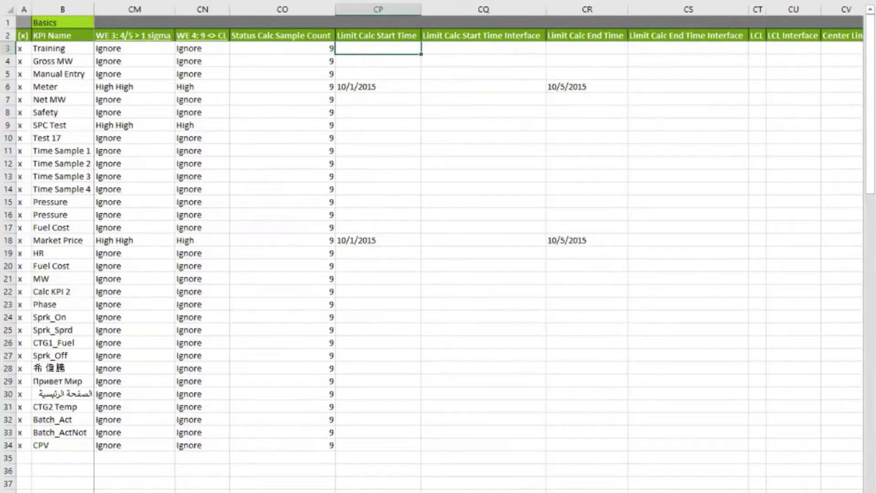
{"action": "scroll", "coordinate": [478, 248], "scroll_direction": "right", "scroll_amount": 1}
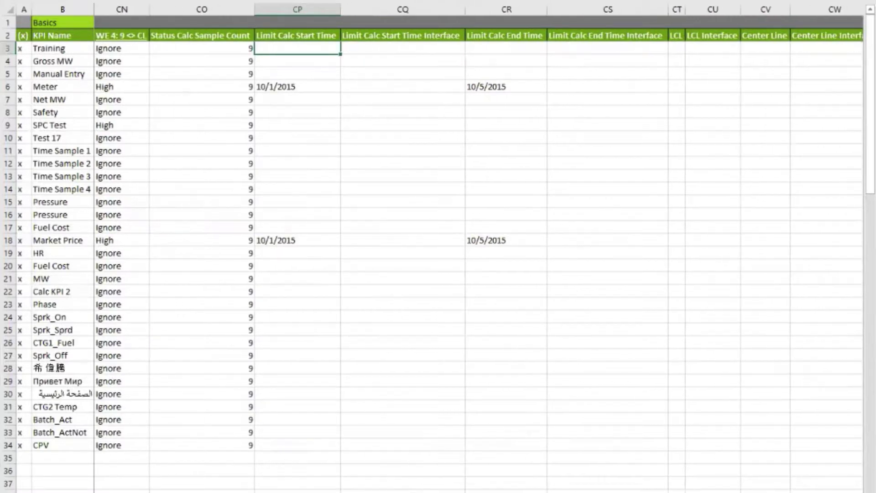
{"action": "scroll", "coordinate": [478, 248], "scroll_direction": "right", "scroll_amount": 2}
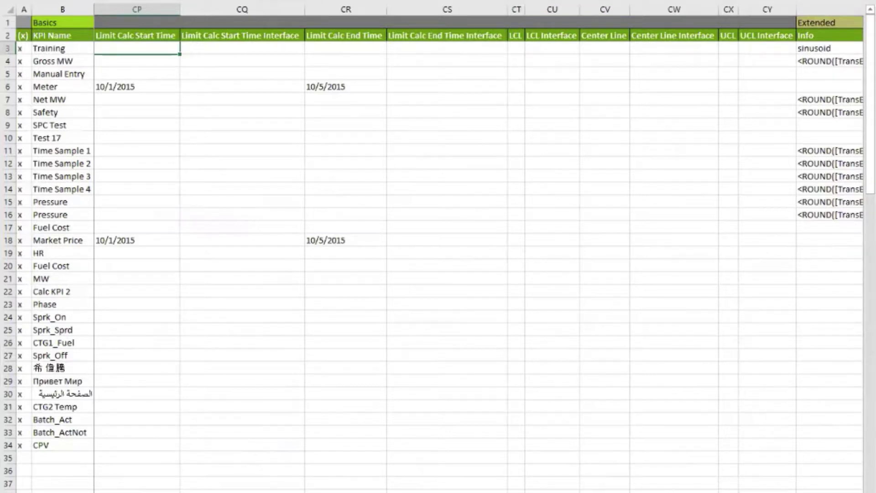
{"action": "left_click", "coordinate": [517, 49]}
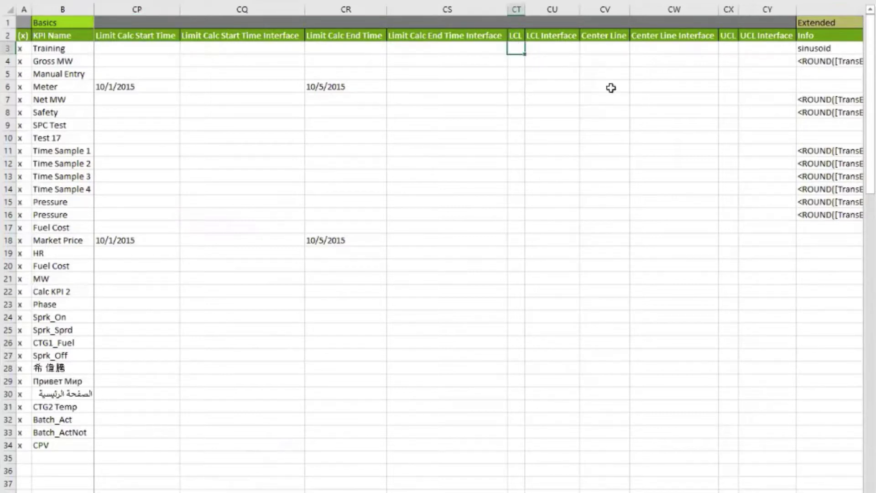
{"action": "left_click", "coordinate": [729, 47]}
{"action": "left_click", "coordinate": [609, 48]}
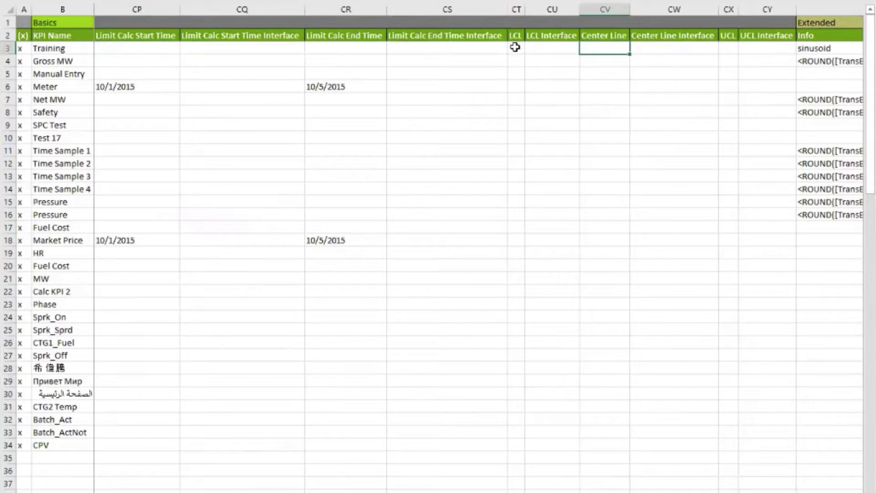
{"action": "key", "text": "Left"}
{"action": "key", "text": "Left"}
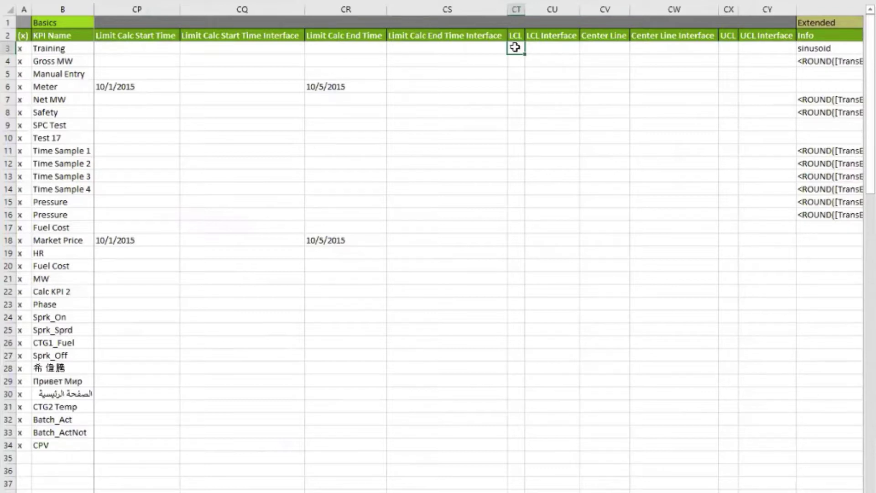
{"action": "left_click", "coordinate": [597, 48]}
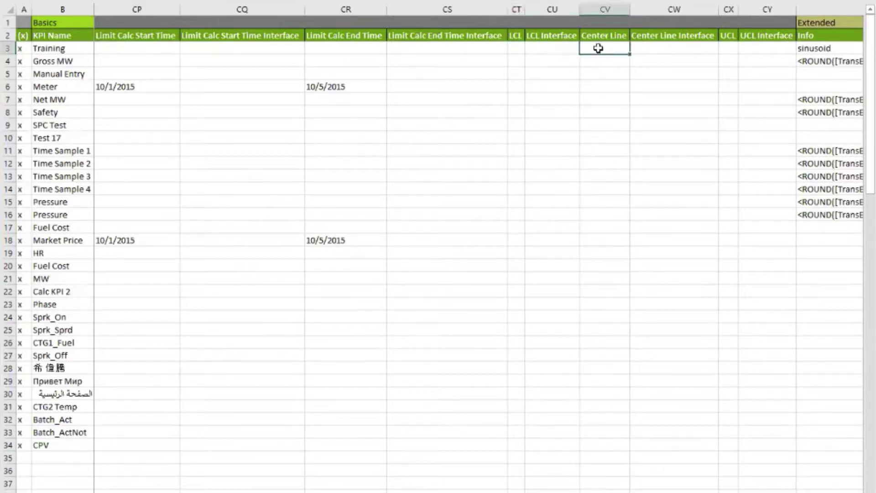
{"action": "left_click", "coordinate": [722, 49]}
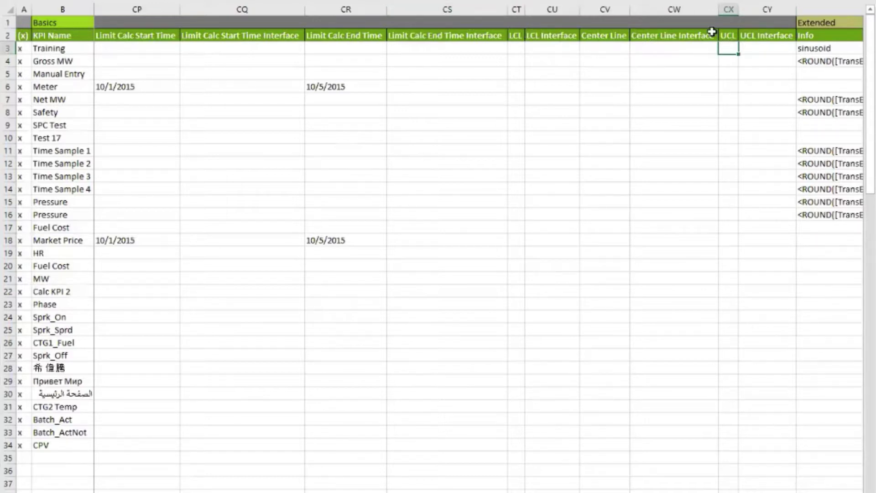
{"action": "left_click", "coordinate": [249, 50]}
{"action": "left_click", "coordinate": [434, 47]}
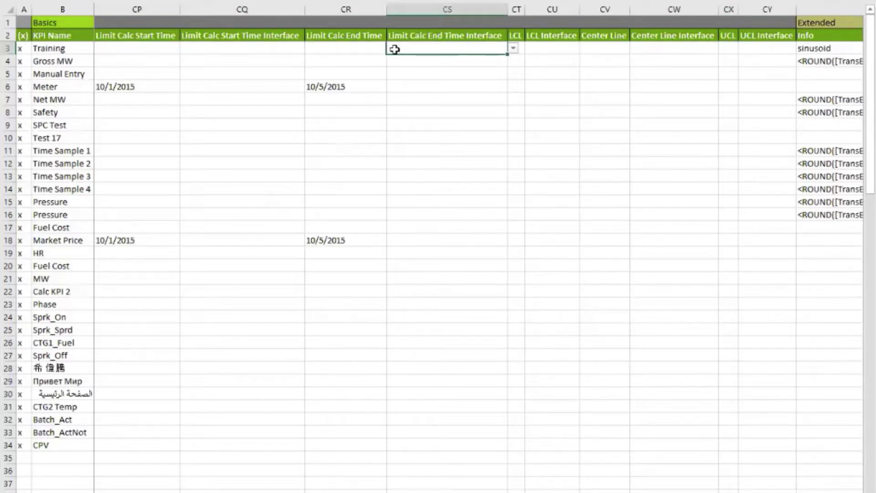
{"action": "left_click_drag", "start_coordinate": [155, 49], "coordinate": [737, 49]}
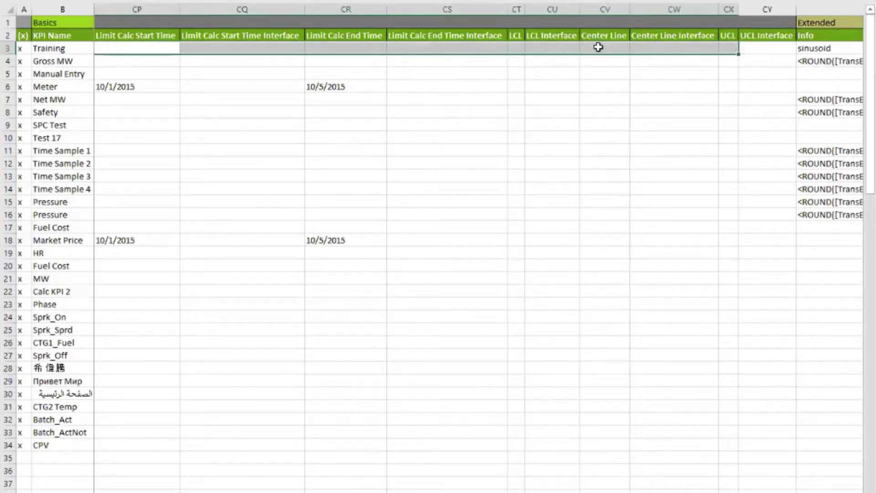
{"action": "left_click", "coordinate": [361, 48]}
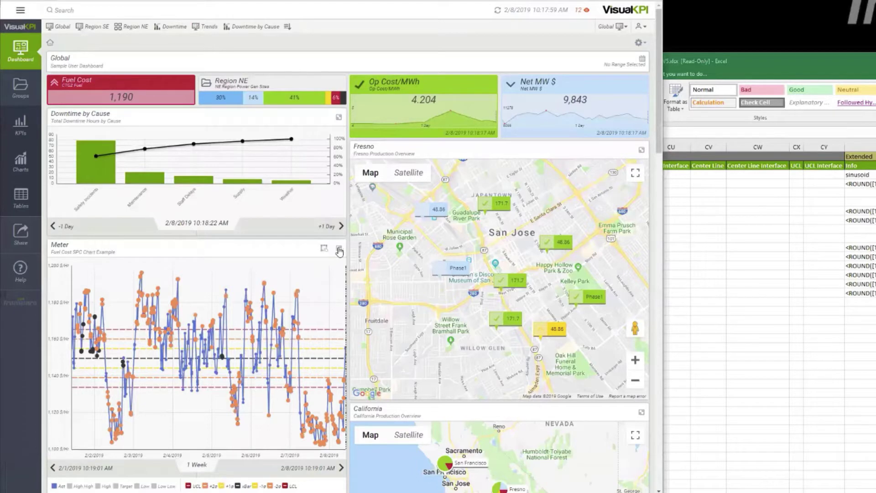
Expand the Meter tile to its full-page SPC chart with UCL, sigma, xBar and LCL lines.
{"action": "left_click", "coordinate": [339, 250]}
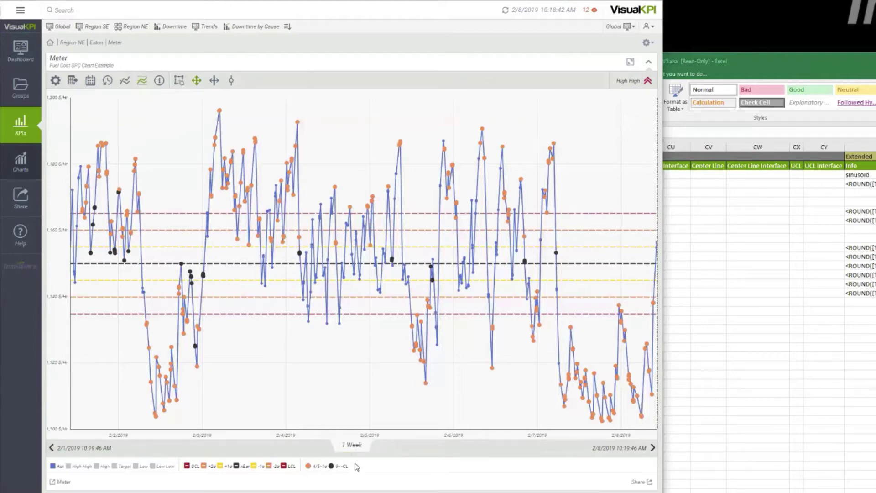
{"action": "left_click", "coordinate": [309, 466]}
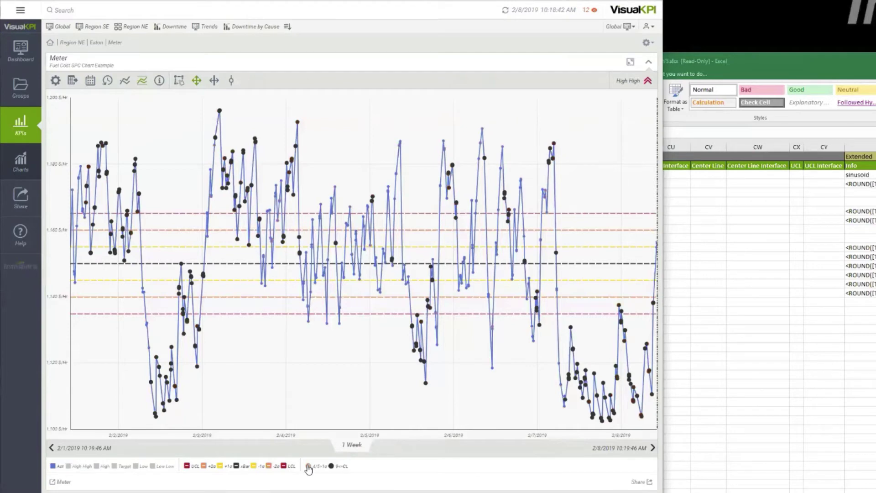
{"action": "left_click", "coordinate": [308, 465]}
{"action": "left_click", "coordinate": [331, 466]}
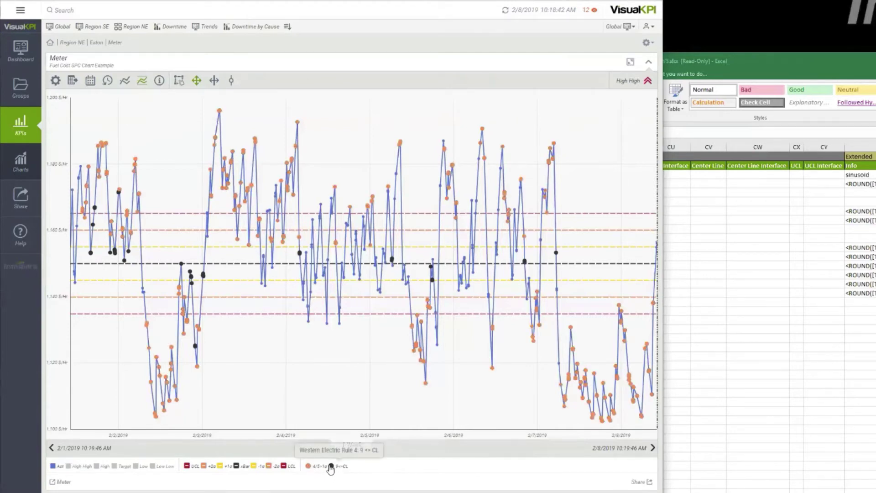
{"action": "left_click", "coordinate": [331, 466]}
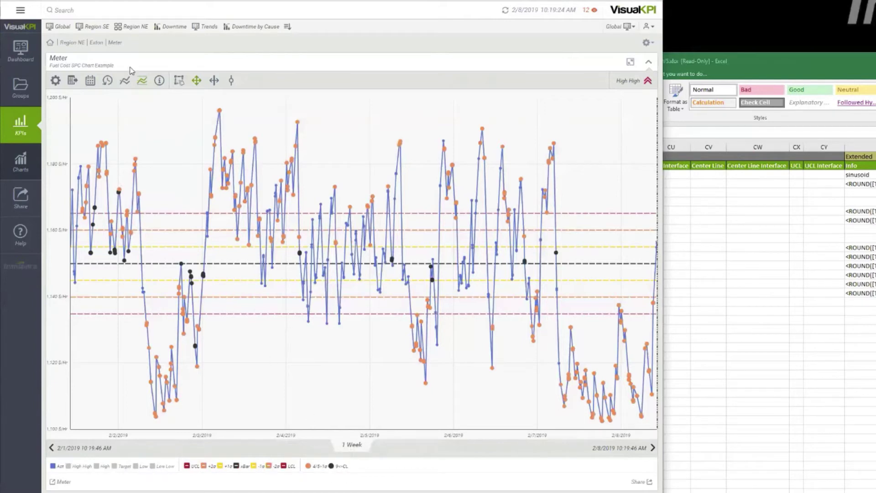
{"action": "left_click", "coordinate": [143, 82]}
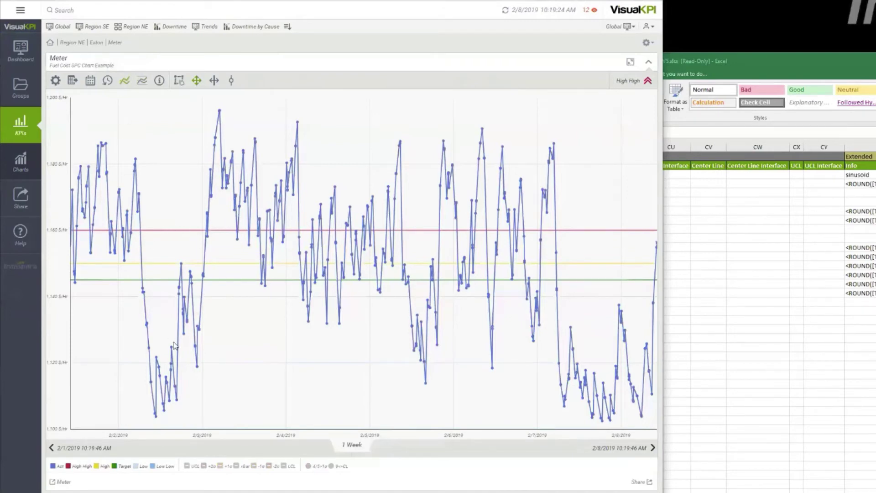
{"action": "left_click", "coordinate": [124, 81]}
{"action": "left_click", "coordinate": [142, 82]}
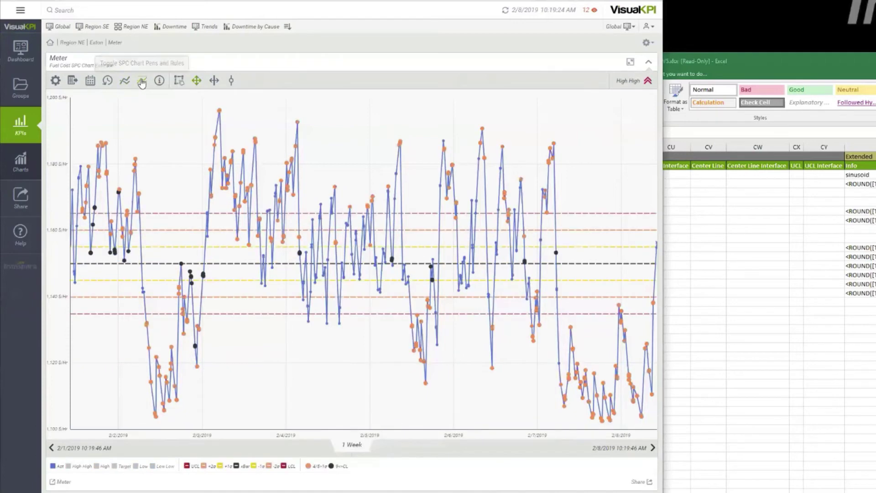
{"action": "left_click", "coordinate": [204, 466]}
{"action": "left_click", "coordinate": [203, 467]}
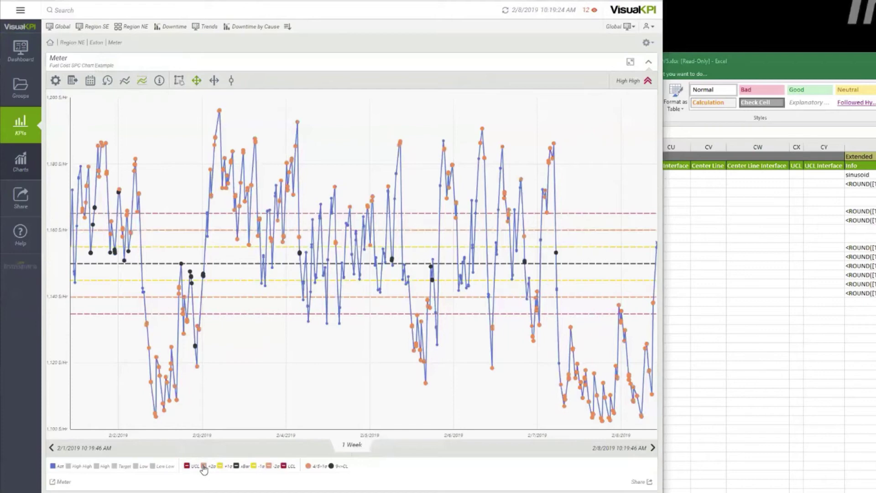
{"action": "left_click", "coordinate": [186, 466]}
{"action": "left_click", "coordinate": [186, 466]}
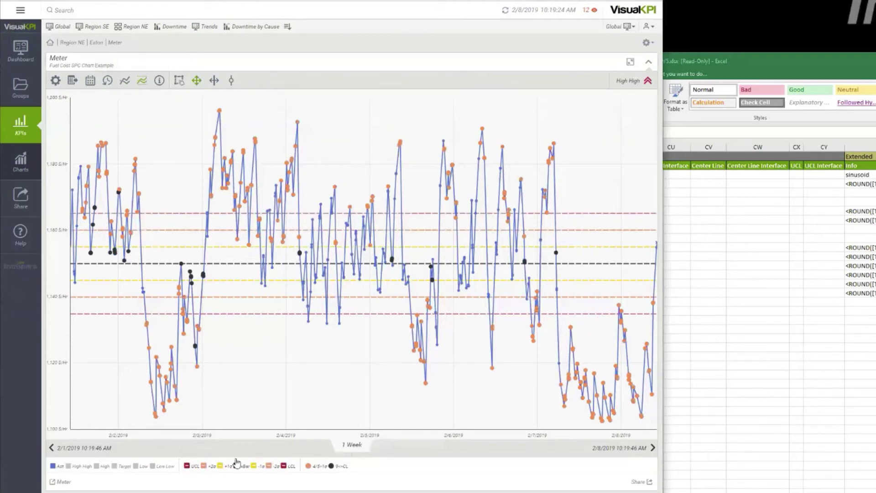